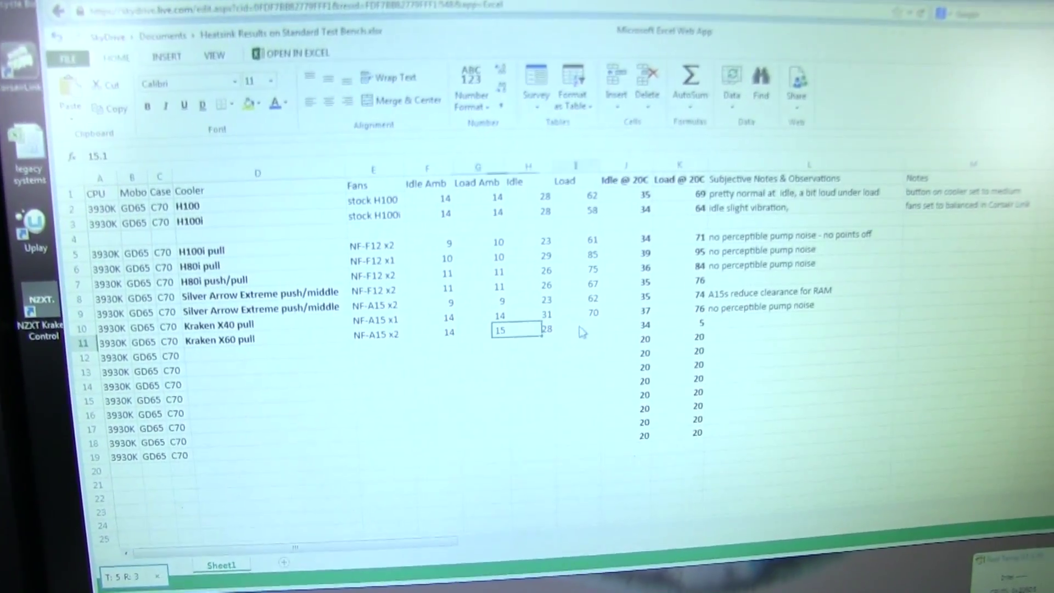
Enter a load temperature of 65 for the Kraken X60 pull after checking the live CPU readings.
{"action": "left_click", "coordinate": [581, 331]}
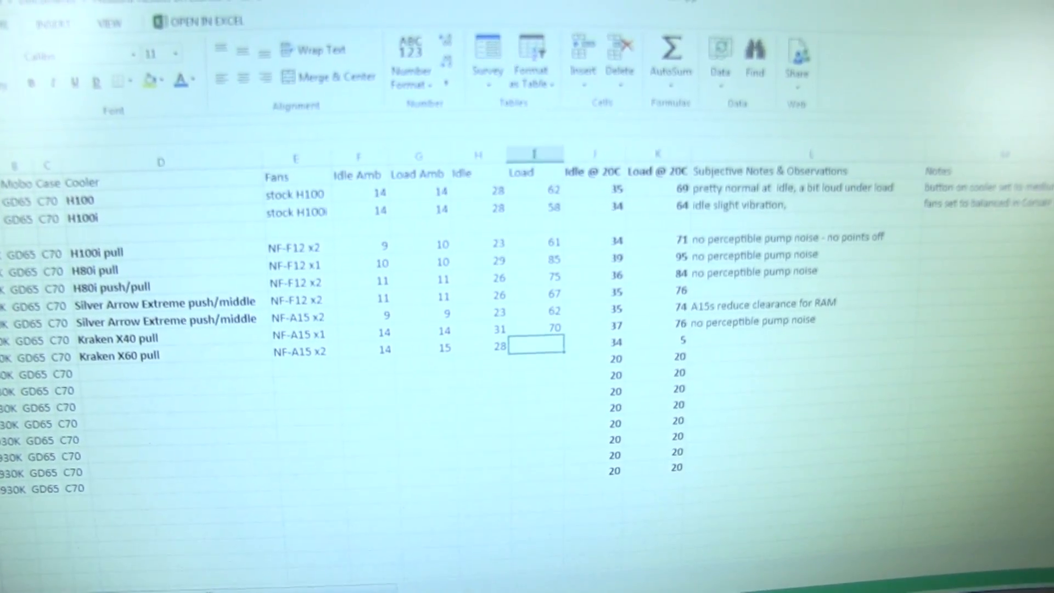
{"action": "key", "text": "alt+Tab"}
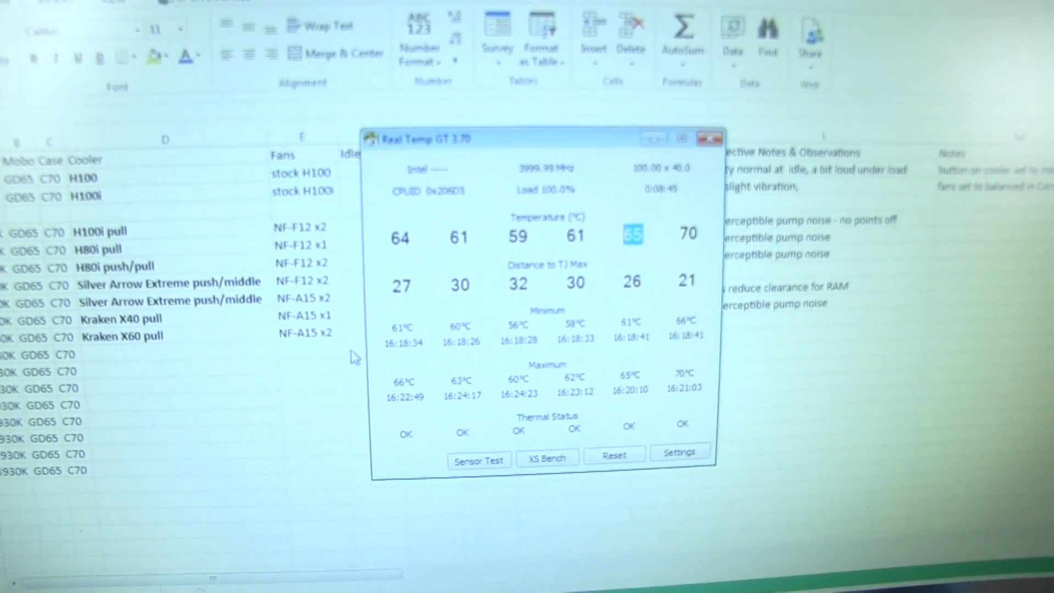
{"action": "key", "text": "alt+Tab"}
{"action": "left_click", "coordinate": [560, 353]}
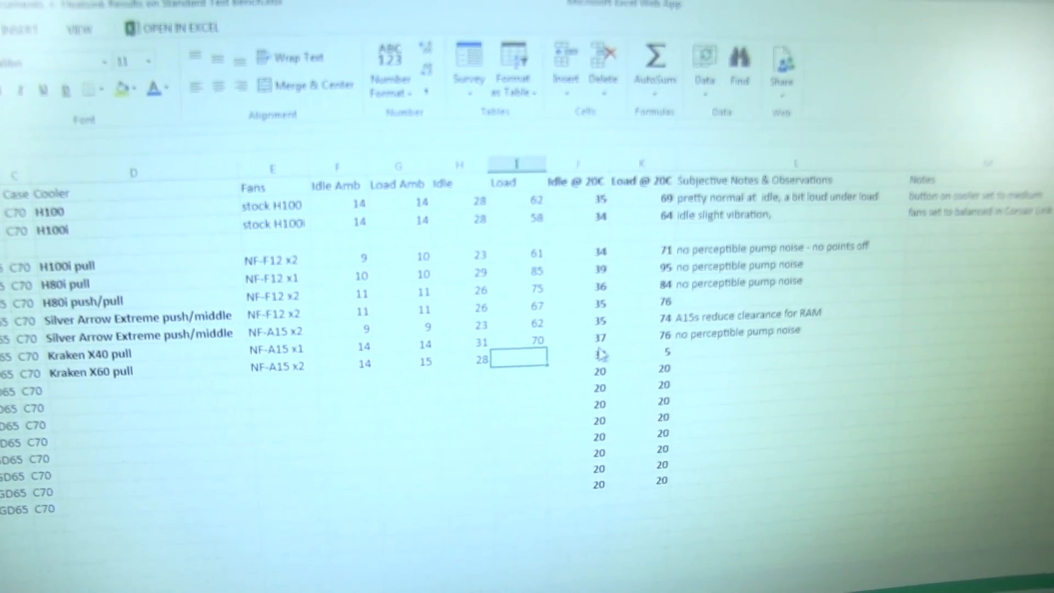
{"action": "type", "text": "65"}
{"action": "key", "text": "Return"}
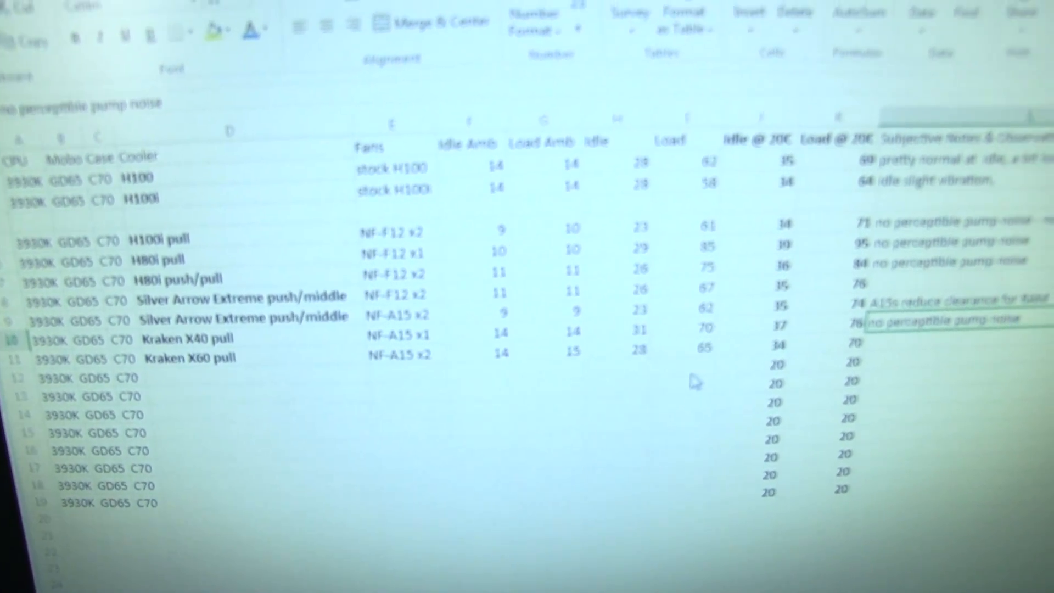
Paste the 'no perceptible pump noise' note for the Kraken X60 and review its adjusted load result.
{"action": "type", "text": "no perceptible pump noise"}
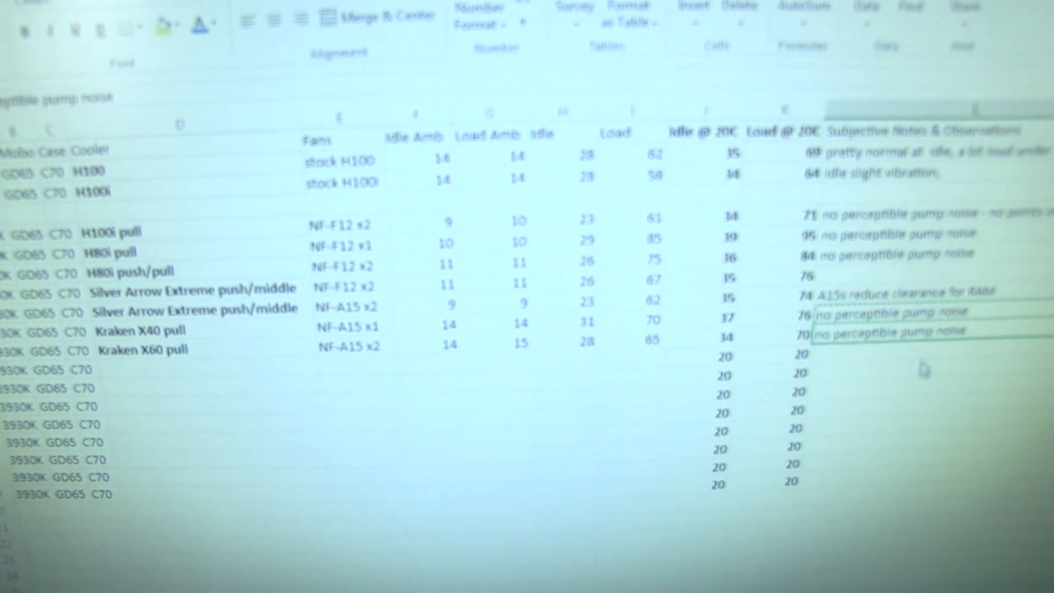
{"action": "left_click", "coordinate": [922, 371]}
{"action": "left_click", "coordinate": [751, 338]}
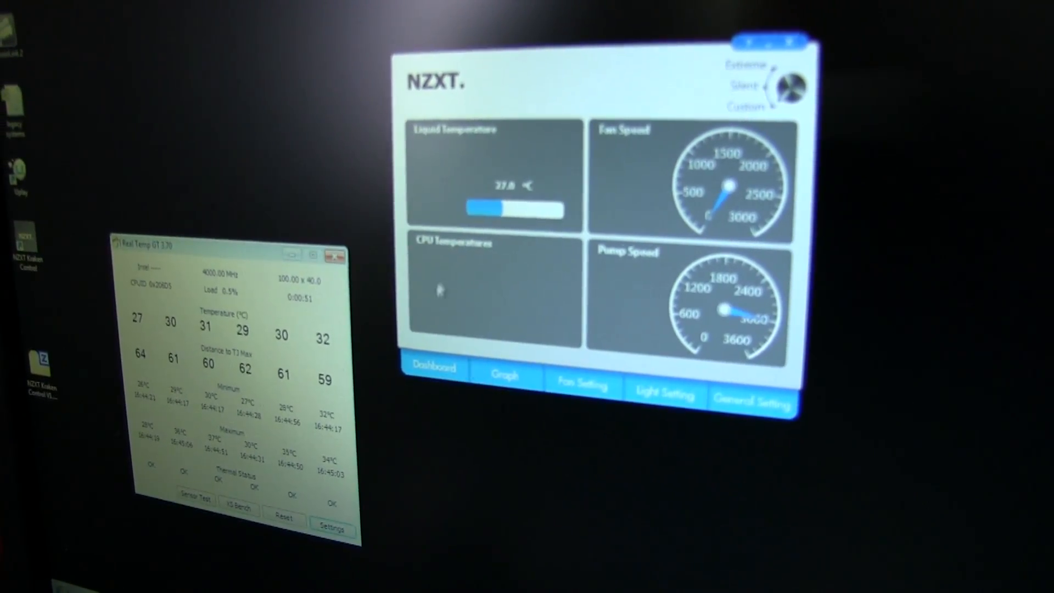
Show the fan curve under Fan Setting and switch the profile to the Silent preset.
{"action": "left_click", "coordinate": [508, 375]}
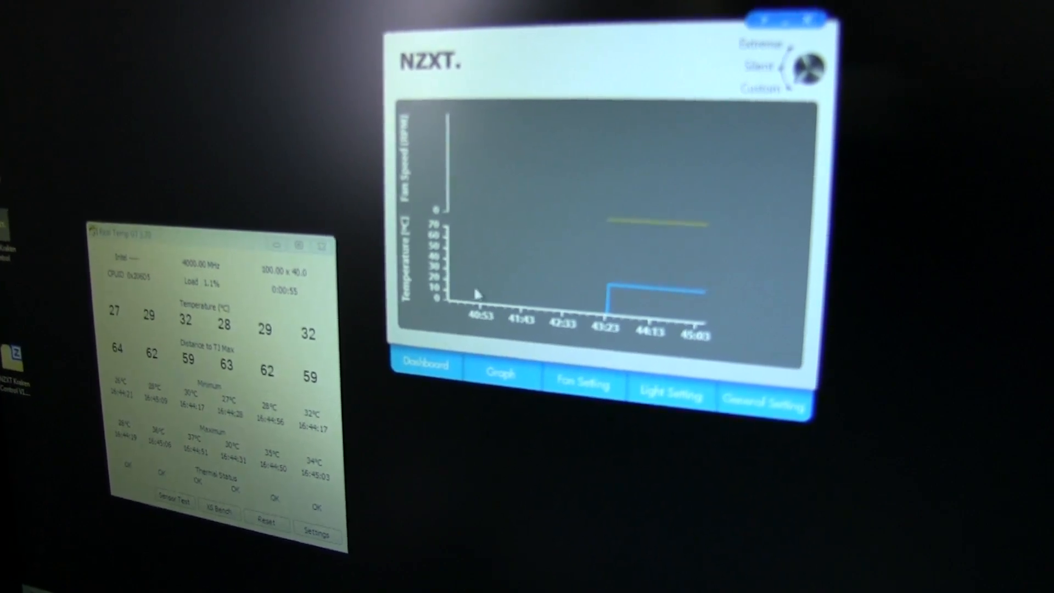
{"action": "left_click", "coordinate": [618, 401]}
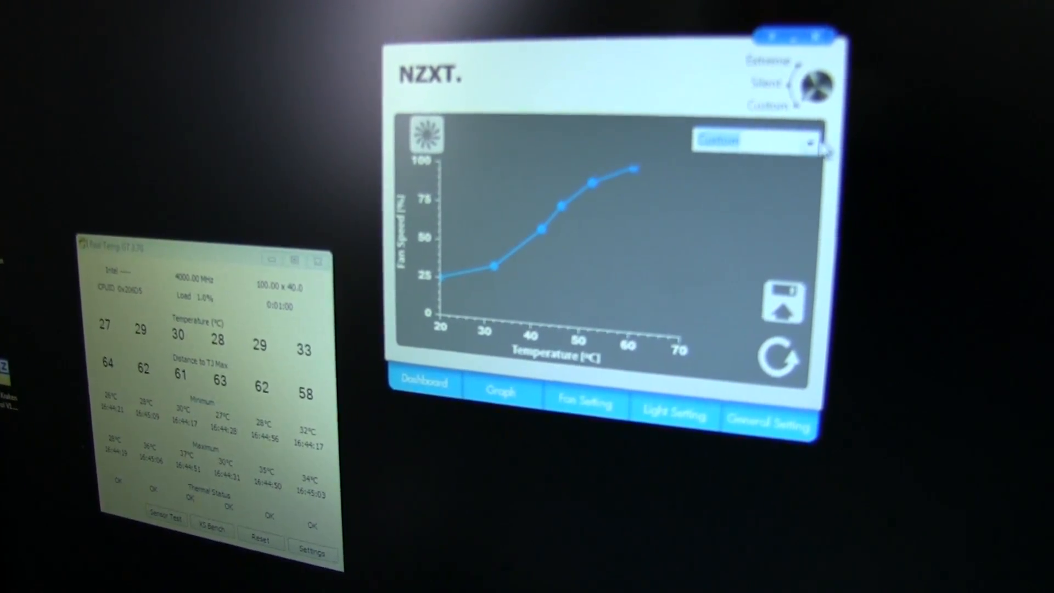
{"action": "left_click", "coordinate": [769, 140]}
{"action": "left_click", "coordinate": [723, 213]}
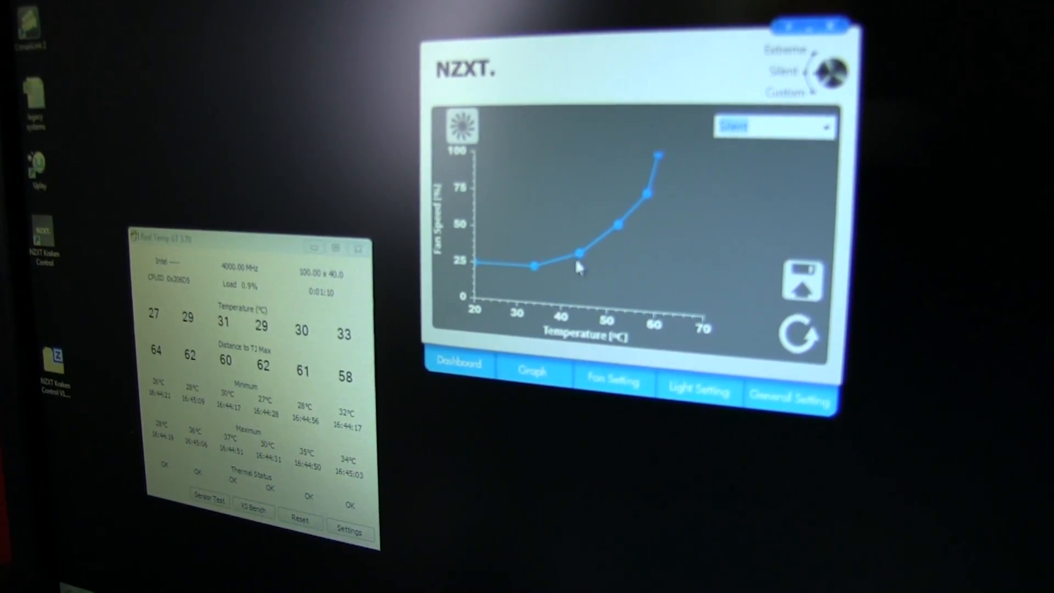
Adjust the mid and high curve points to about 50% and 78%, switching the profile to Custom.
{"action": "left_click_drag", "start_coordinate": [592, 258], "coordinate": [568, 226]}
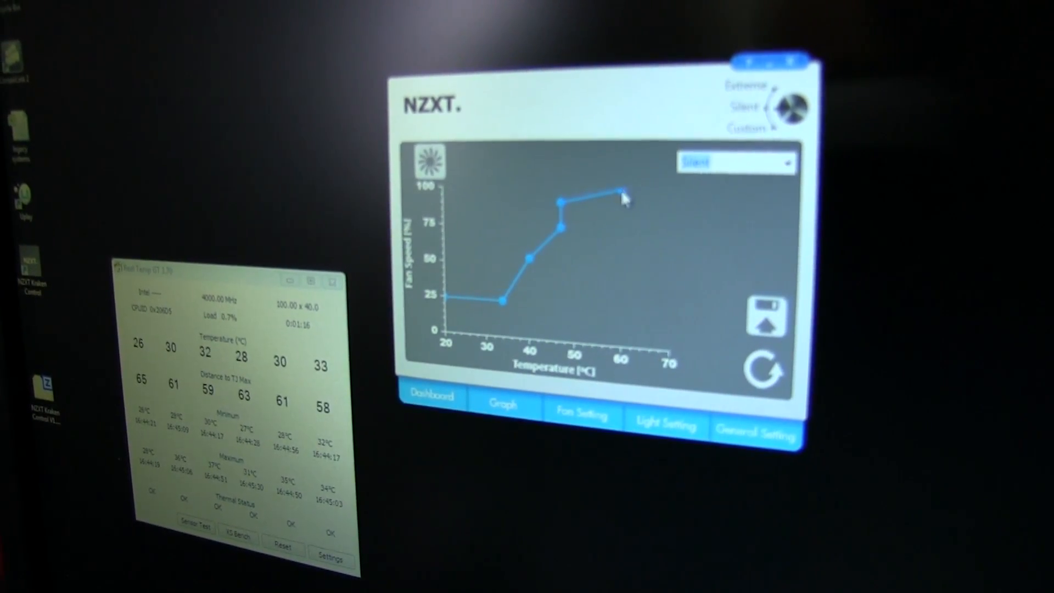
{"action": "left_click_drag", "start_coordinate": [566, 199], "coordinate": [581, 219]}
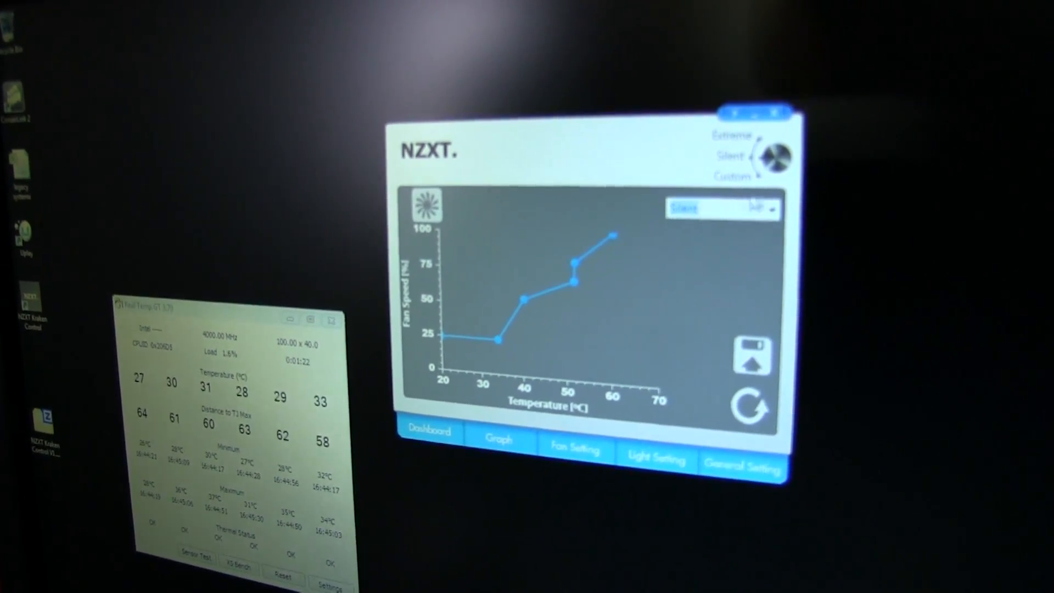
{"action": "left_click", "coordinate": [723, 215]}
{"action": "left_click", "coordinate": [717, 240]}
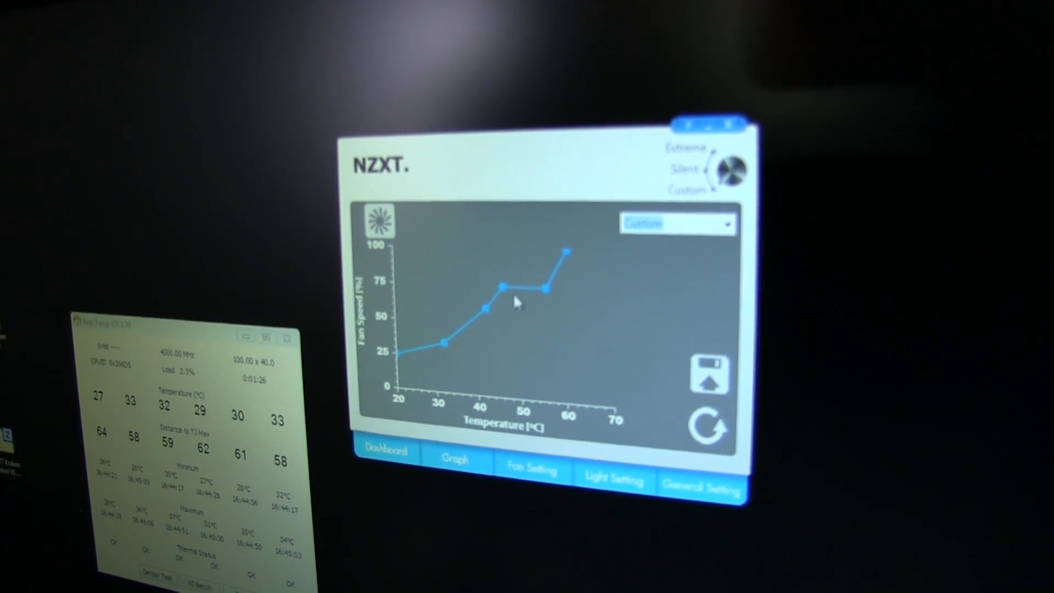
Reshape the custom curve into a steep ramp reaching about 95% speed above roughly 35°C.
{"action": "left_click_drag", "start_coordinate": [537, 290], "coordinate": [514, 281]}
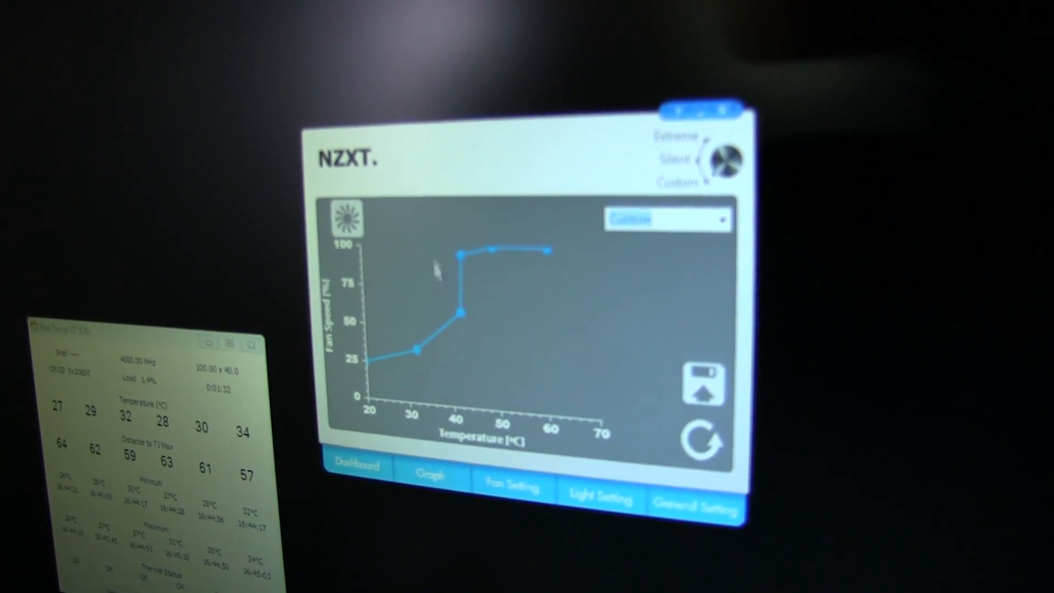
{"action": "left_click_drag", "start_coordinate": [461, 314], "coordinate": [435, 363]}
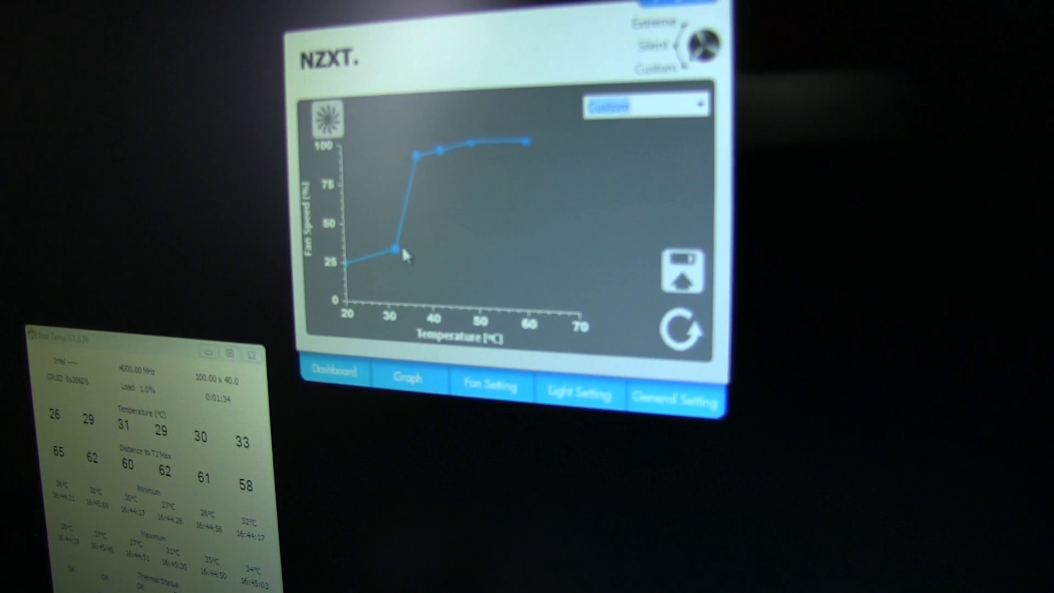
{"action": "left_click_drag", "start_coordinate": [402, 246], "coordinate": [350, 136]}
{"action": "left_click_drag", "start_coordinate": [387, 62], "coordinate": [451, 229]}
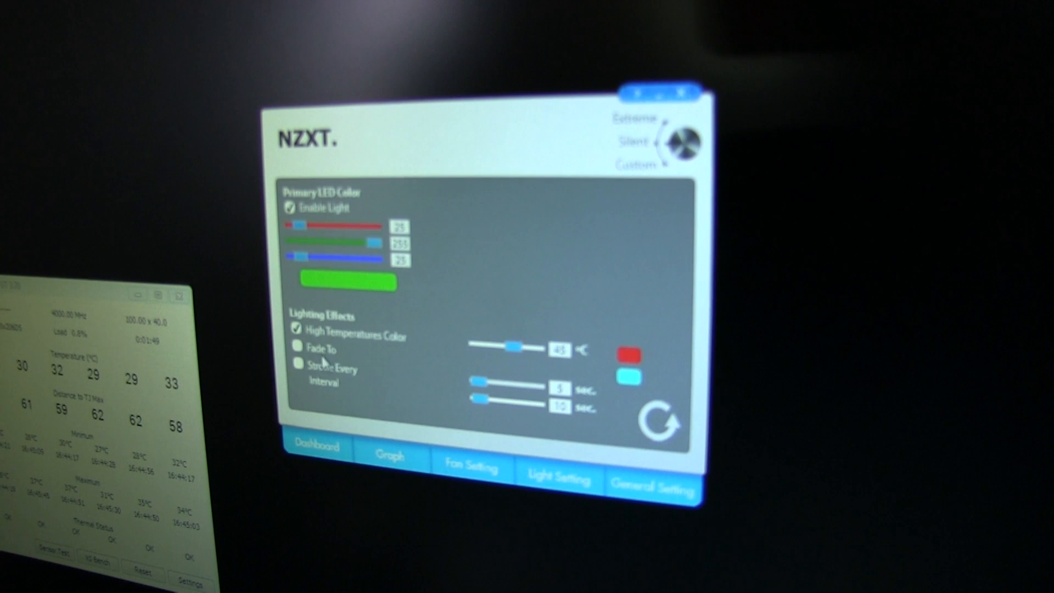
Show the General Setting page with language and notification options.
{"action": "left_click", "coordinate": [636, 484]}
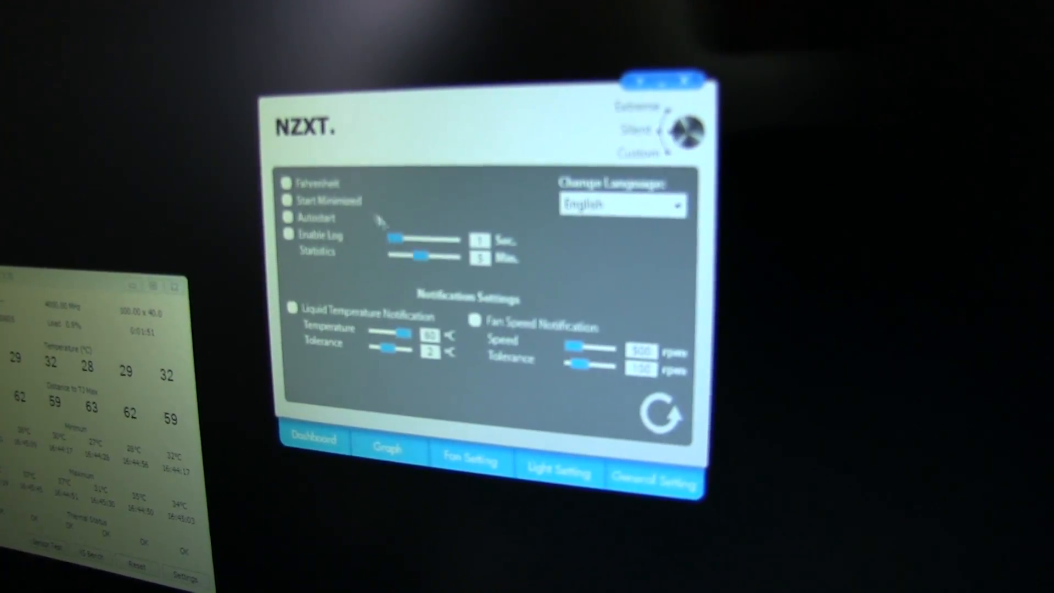